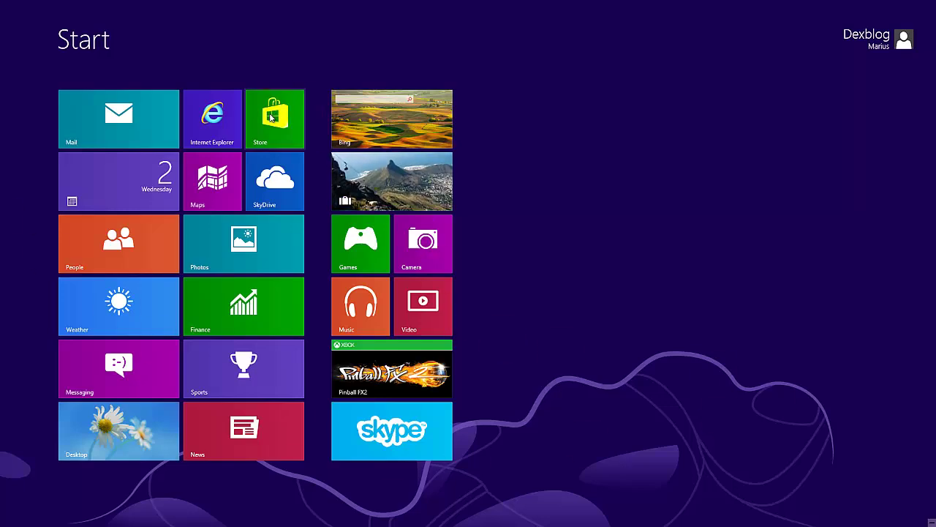
Open the Store and search for 'yahoo', listing 53 apps led by Yahoo! Mail.
click(388, 417)
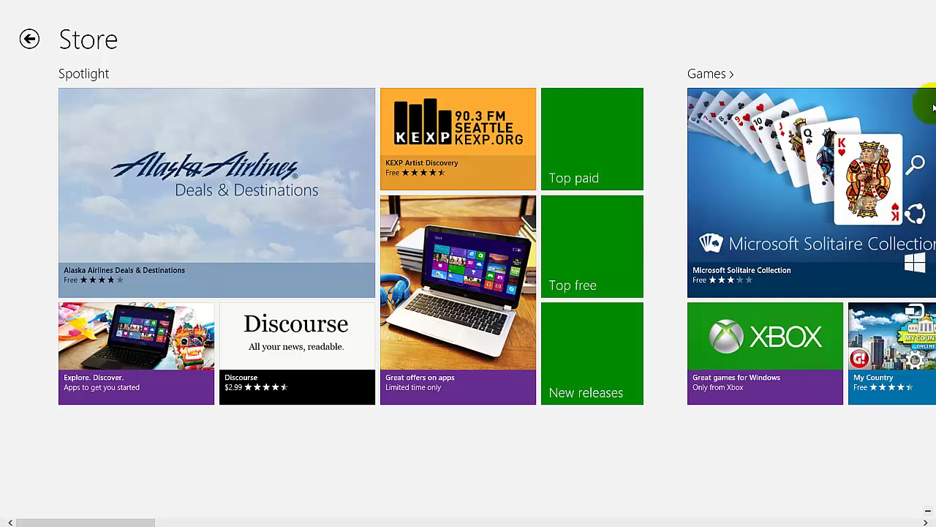
click(917, 170)
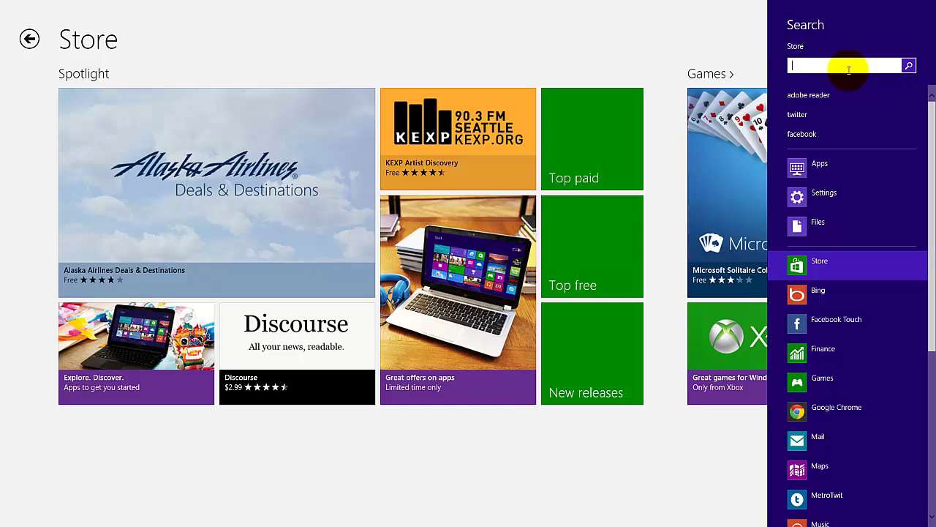
text(yahoo)
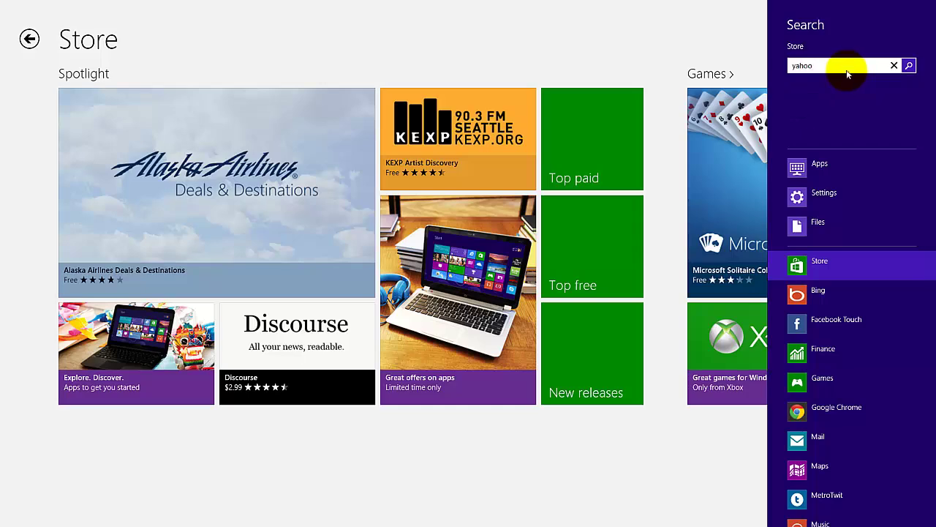
click(909, 66)
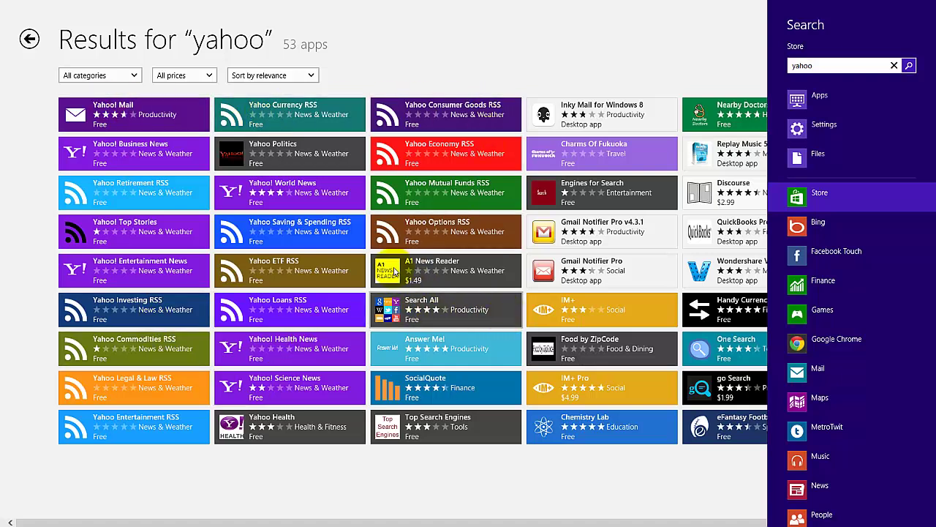
Open the Yahoo! Mail app page and install it.
click(119, 122)
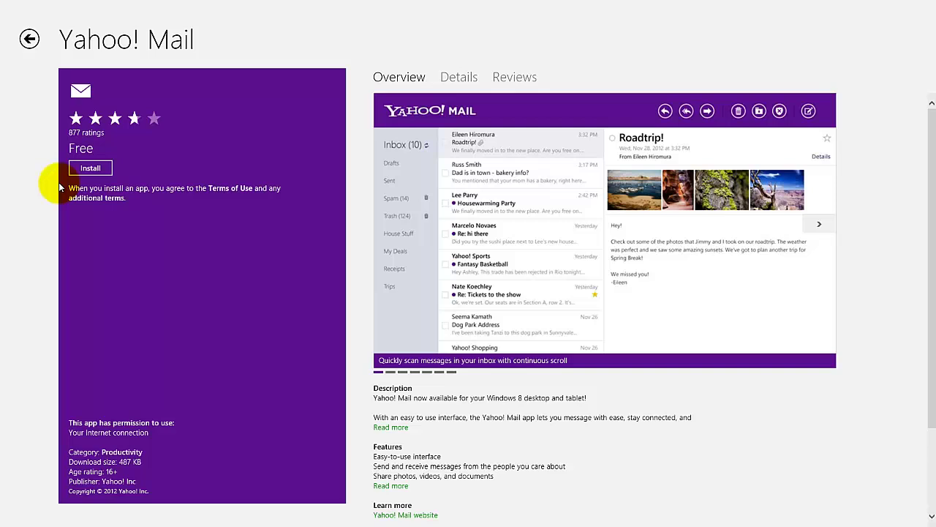
click(92, 170)
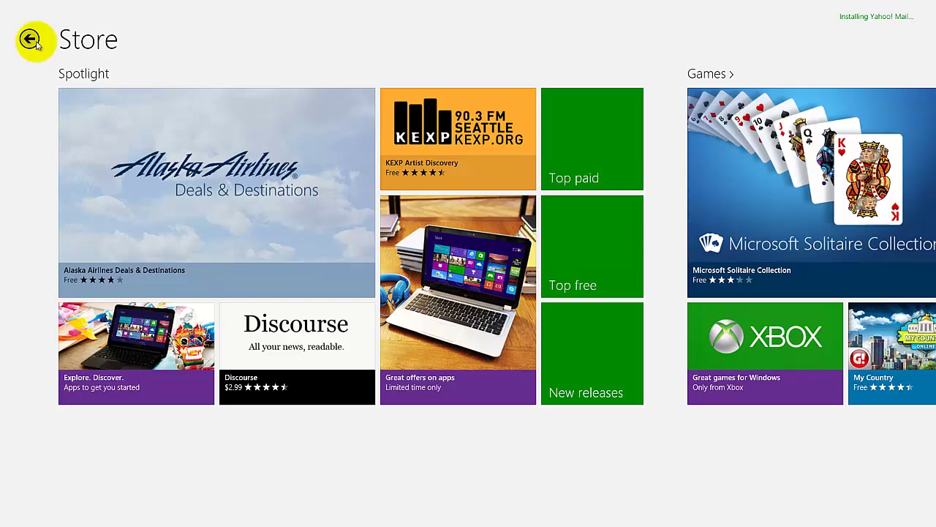
Go to the Start screen and launch the newly installed Yahoo! Mail tile.
key(super)
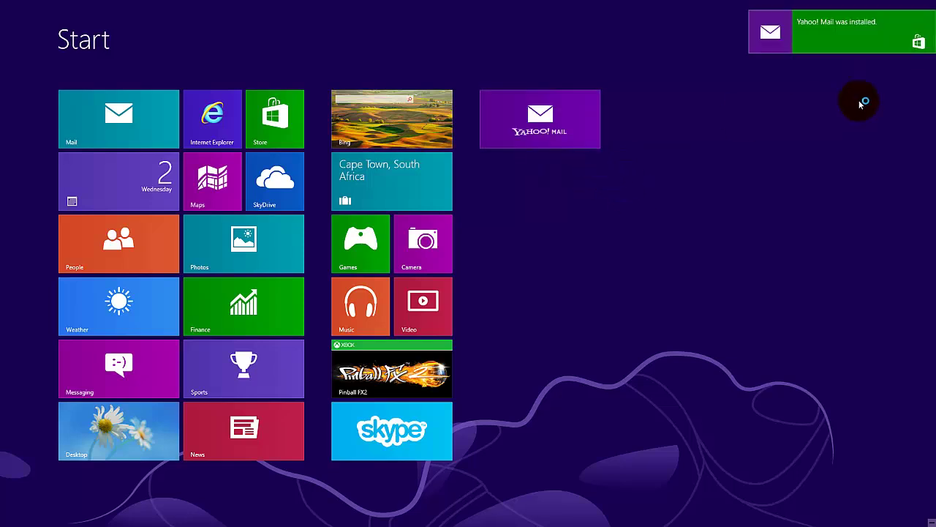
click(554, 121)
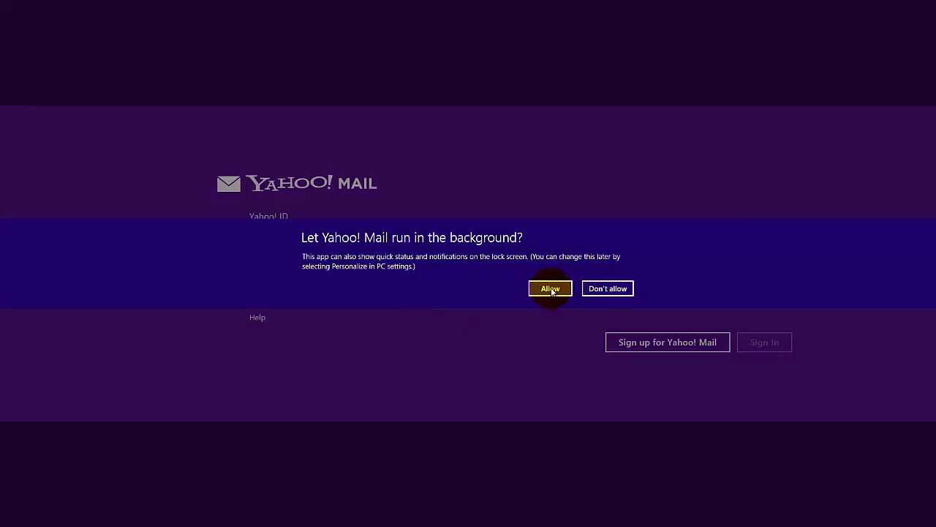
Allow Yahoo! Mail to run in the background and enter the Yahoo! ID.
click(552, 290)
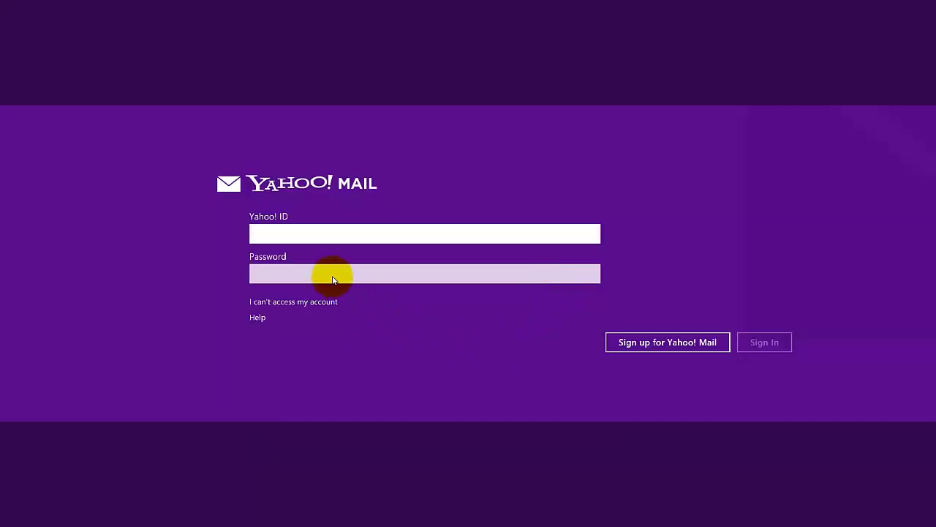
click(306, 235)
text(dexy.m)
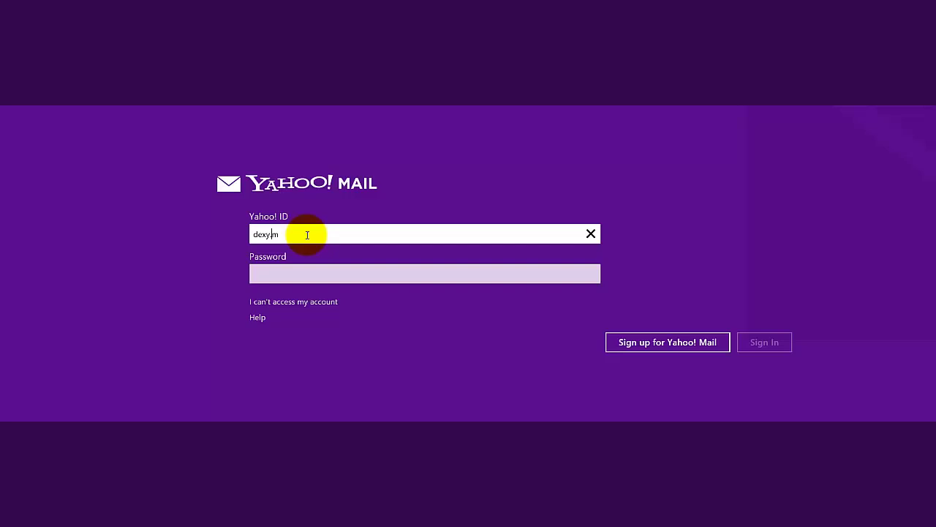
text(ario)
key(Tab)
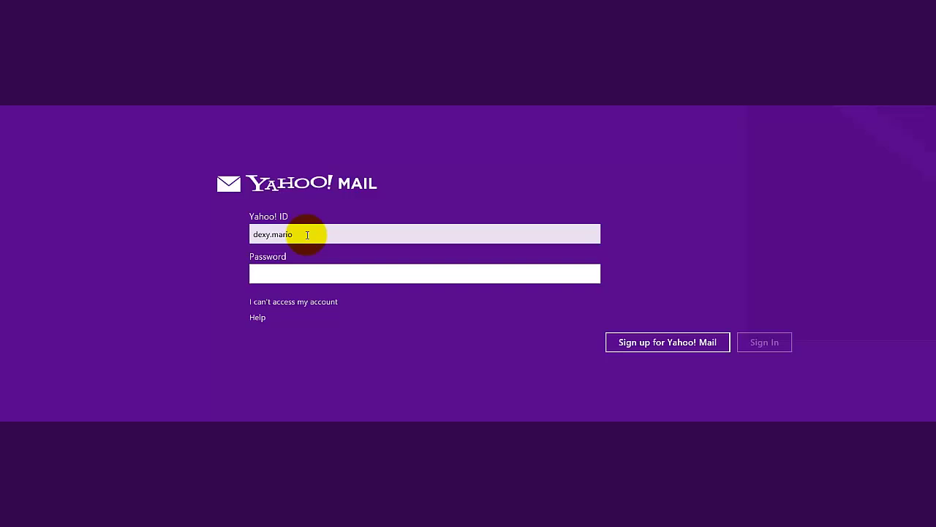
Type the account password, fixing mistyped characters, and submit the sign-in.
text(•••)
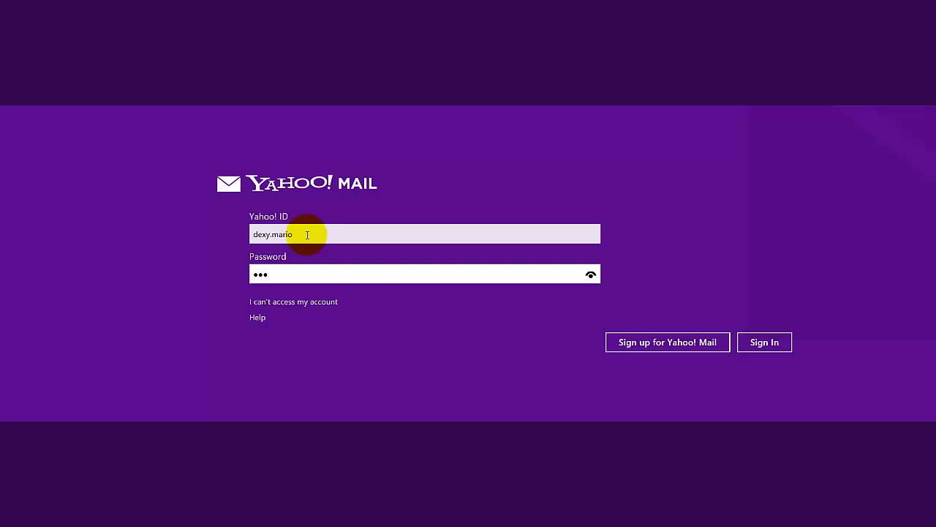
key(BackSpace)
text(•)
key(BackSpace)
text(••••••)
key(Return)
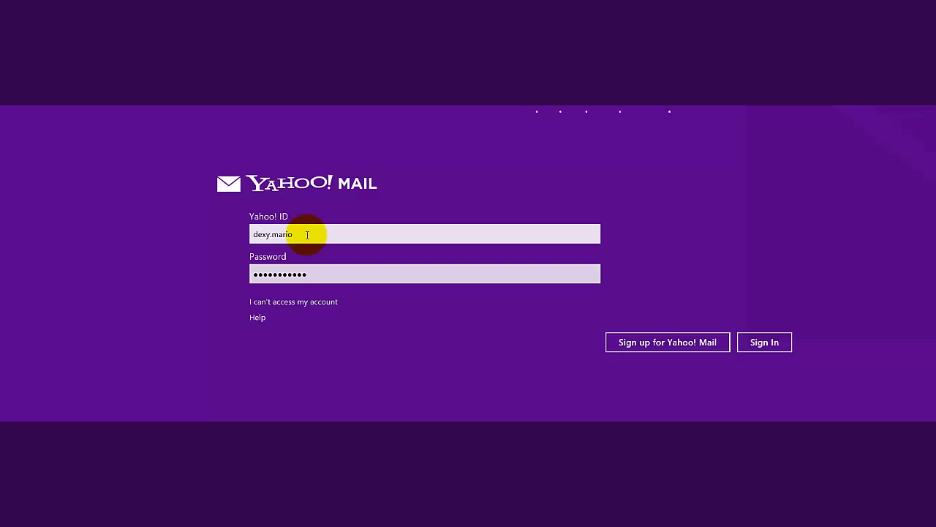
Dismiss the invalid ID or password error and retry signing in.
click(307, 235)
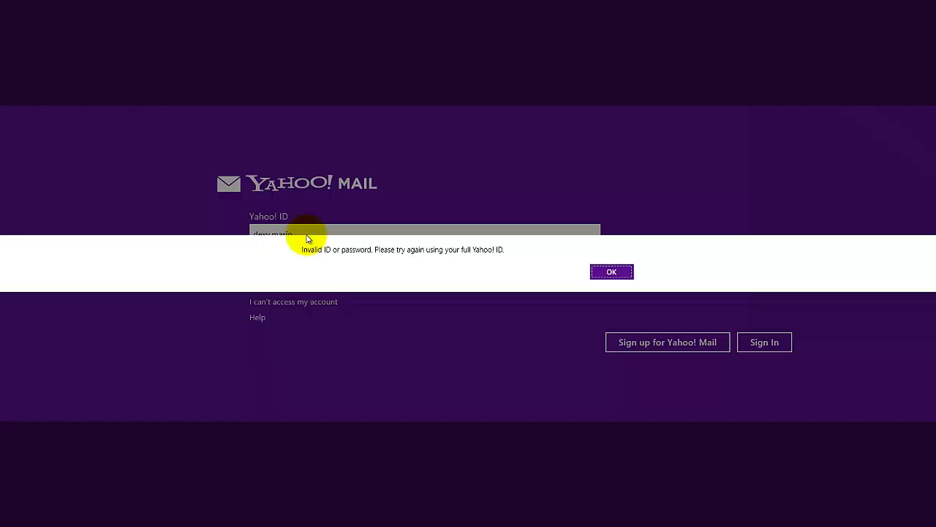
key(Return)
click(339, 273)
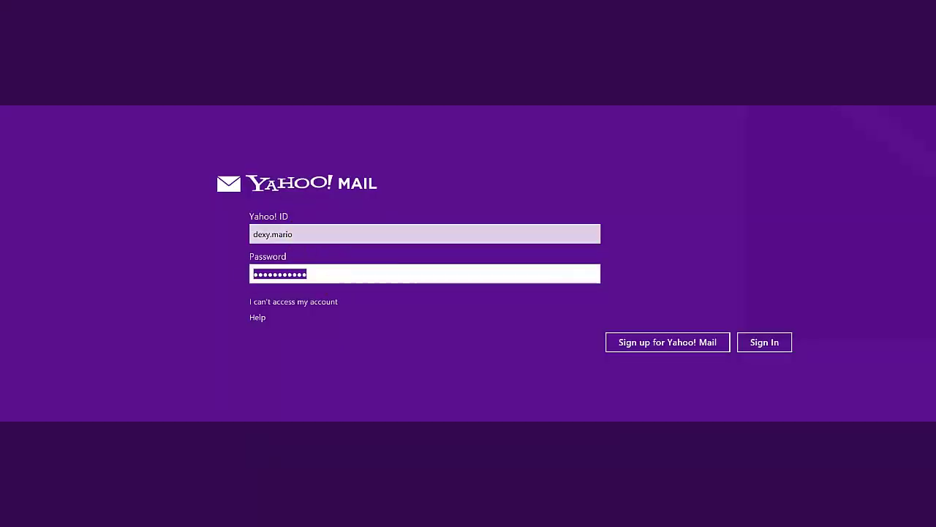
click(307, 273)
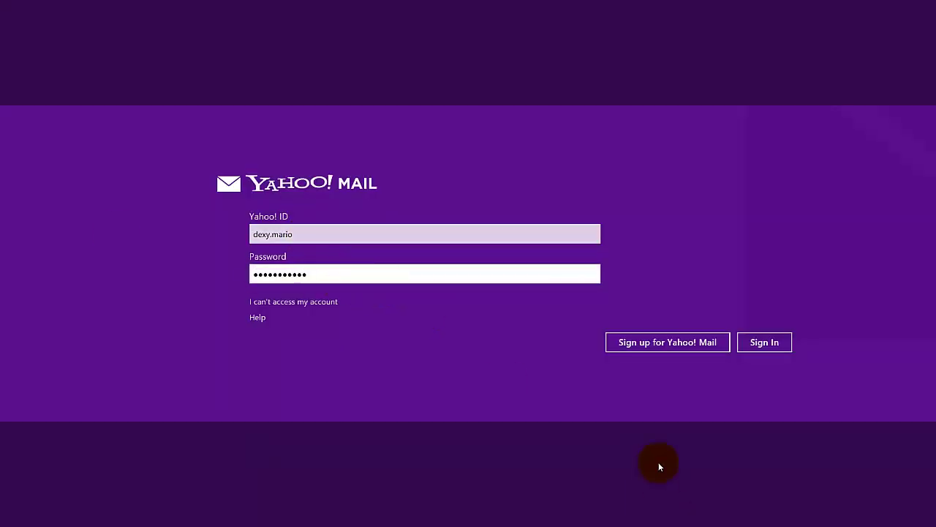
click(677, 346)
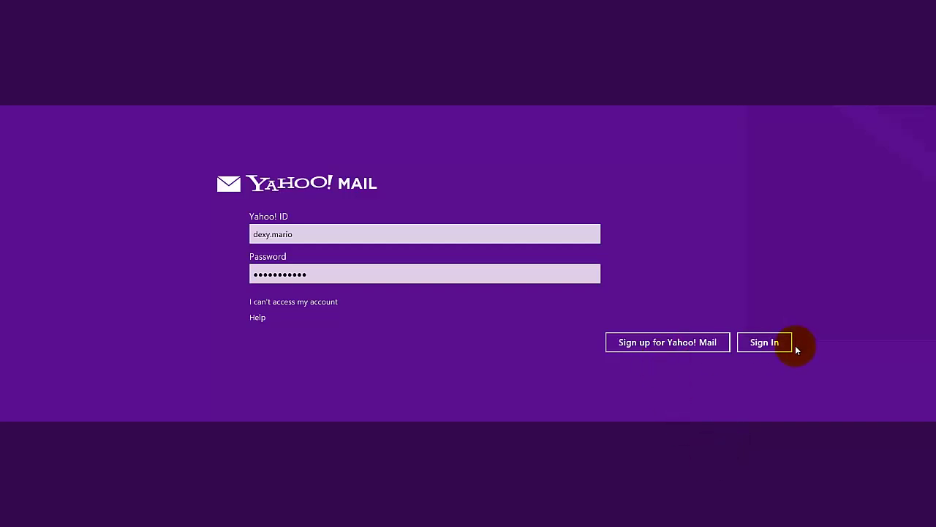
click(776, 341)
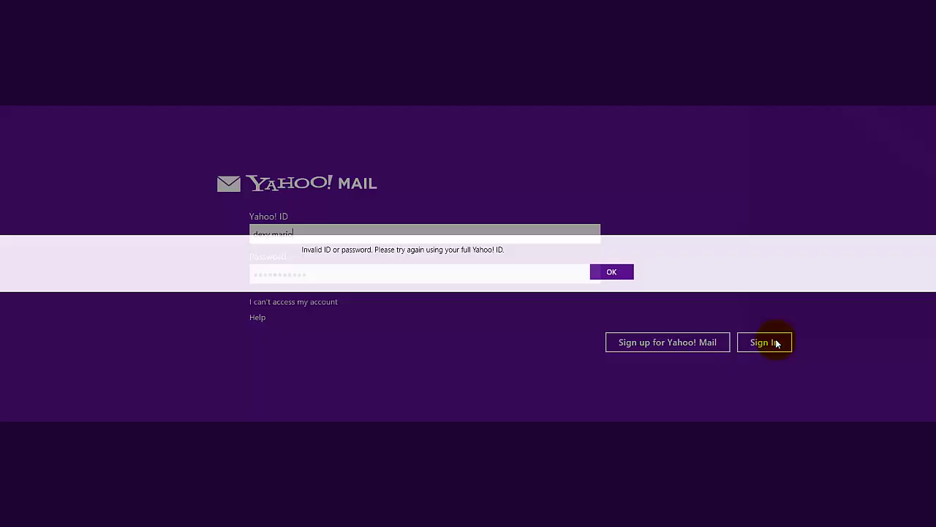
Dismiss the error again, replace the whole password with a retyped one, and submit.
click(622, 271)
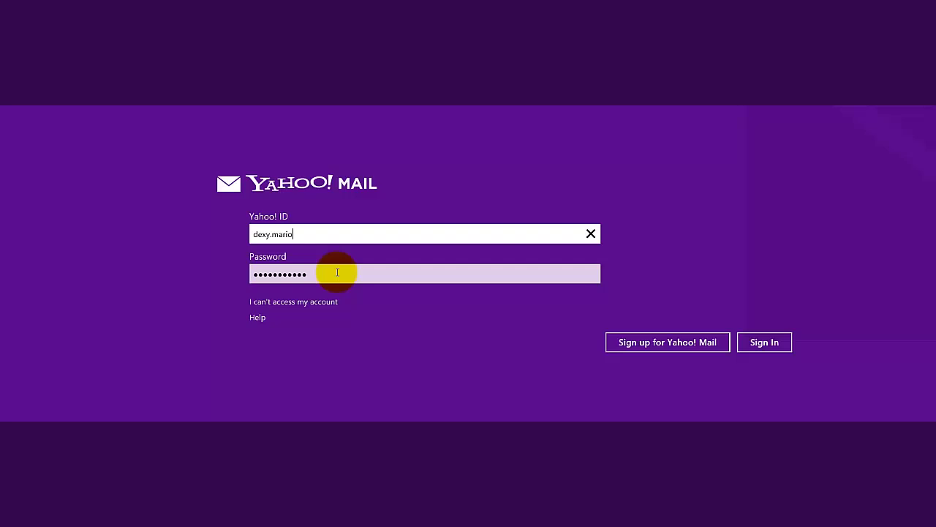
double_click(335, 272)
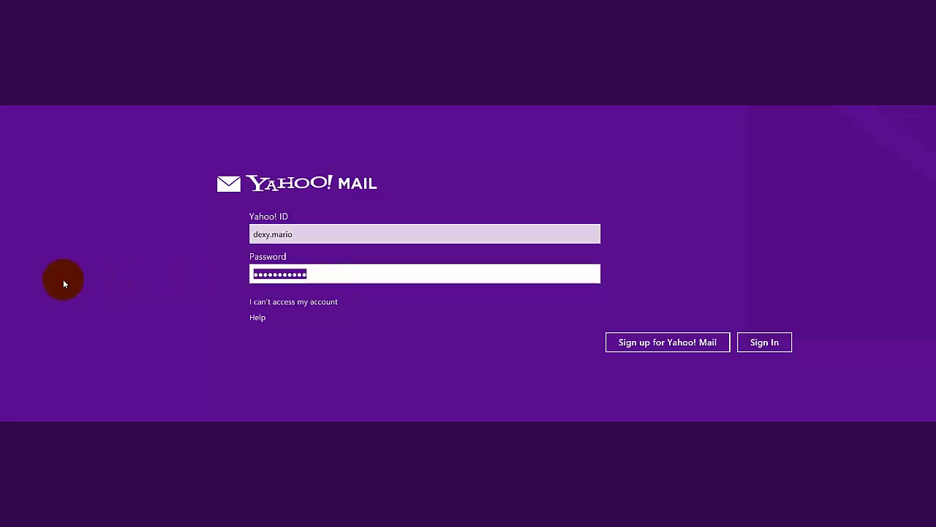
text(•••••)
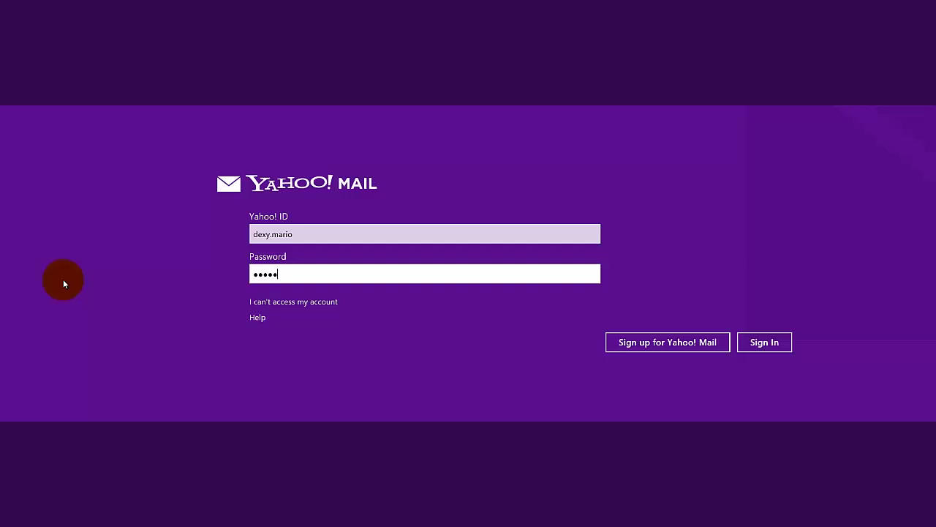
text(••••••)
key(Return)
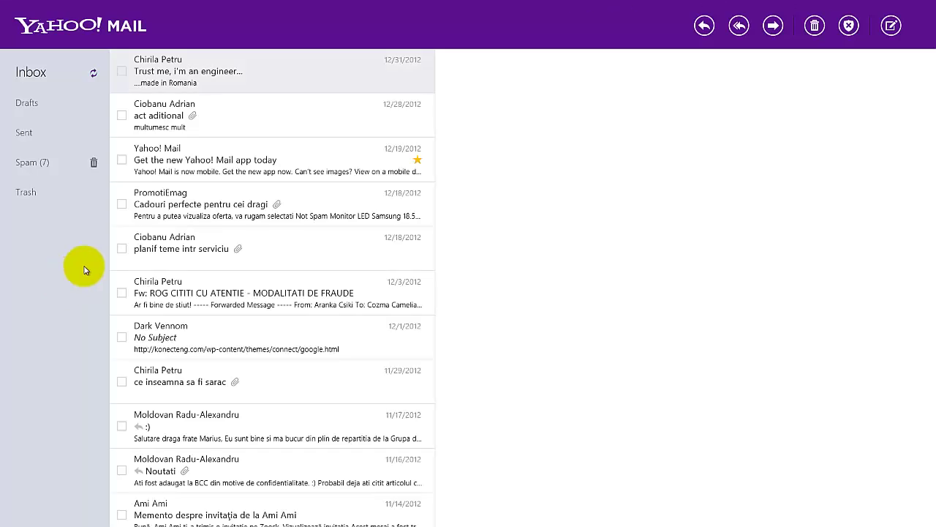
Scroll through the open 'Trust me, i'm an engineer...' message and its inline photos.
scroll(199, 397, down, 2)
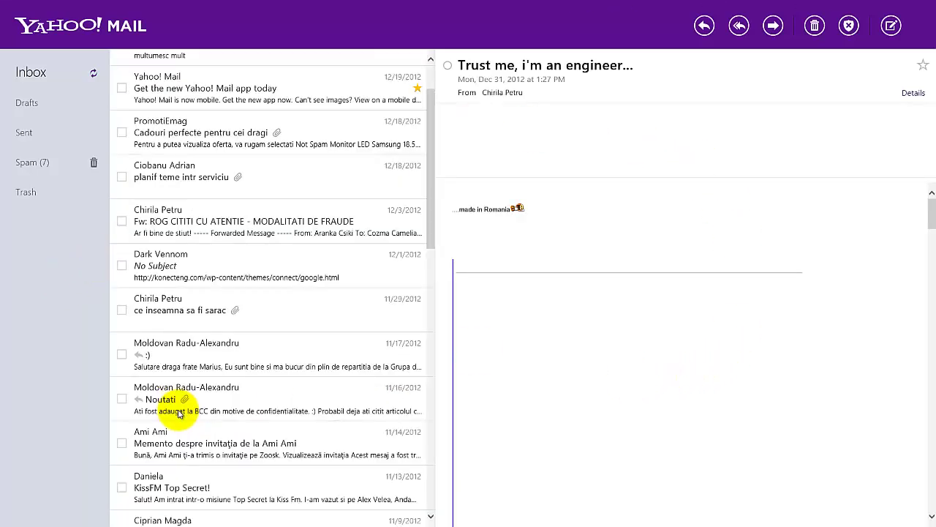
scroll(249, 393, down, 10)
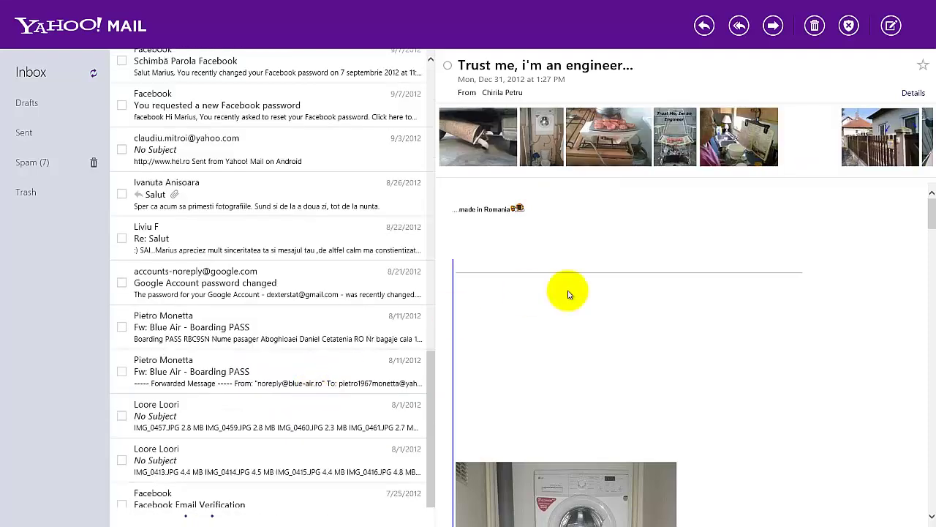
scroll(598, 274, down, 10)
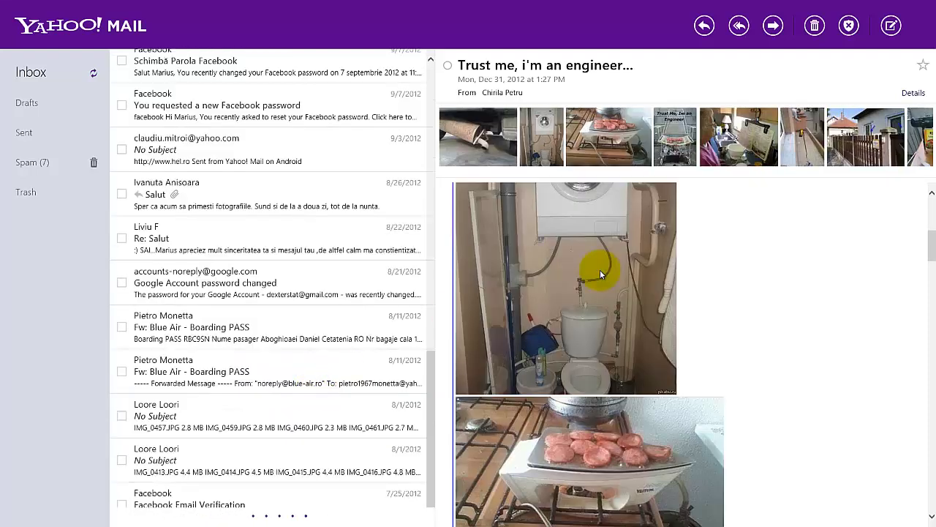
scroll(600, 275, down, 5)
scroll(596, 271, up, 8)
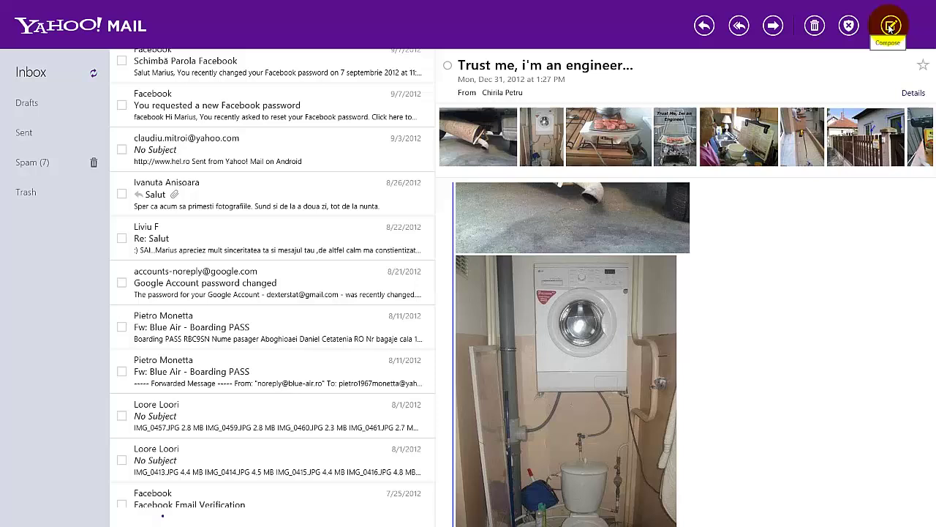
click(33, 105)
click(30, 132)
click(33, 193)
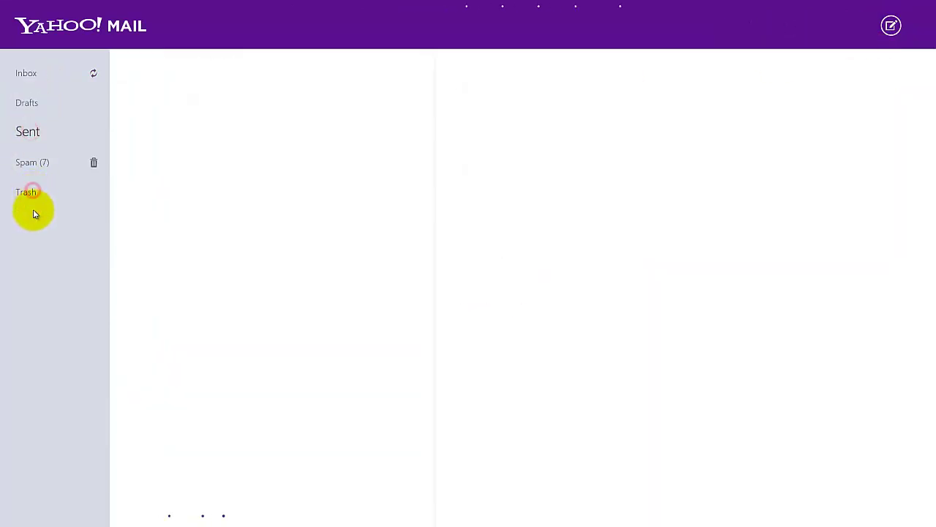
click(21, 75)
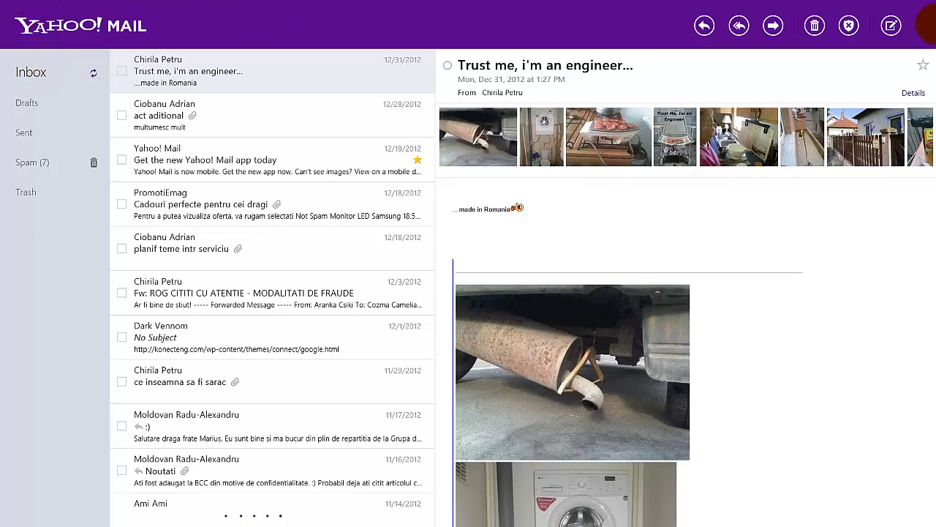
mouse_move(934, 2)
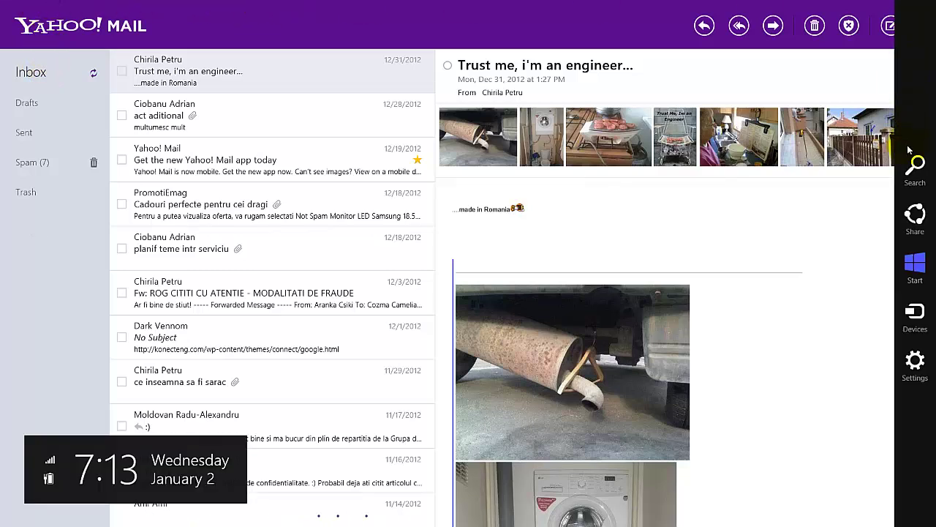
mouse_move(6, 516)
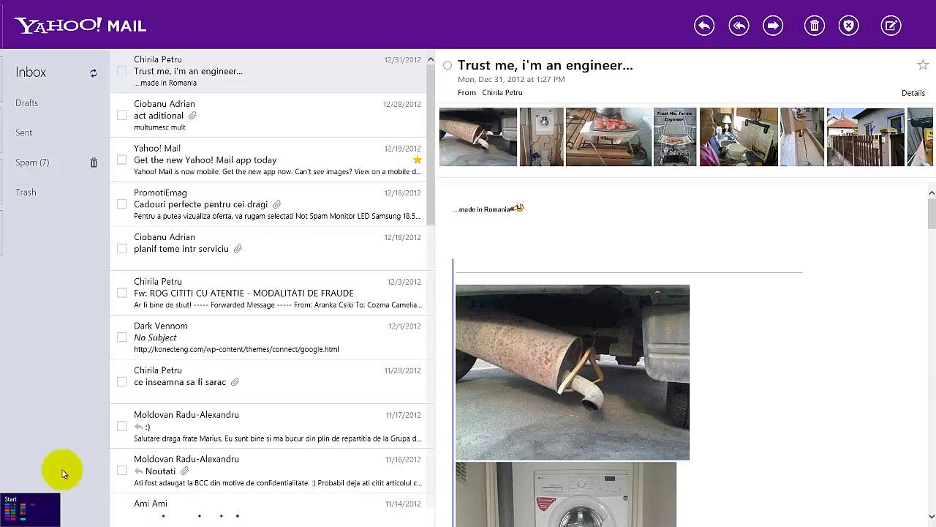